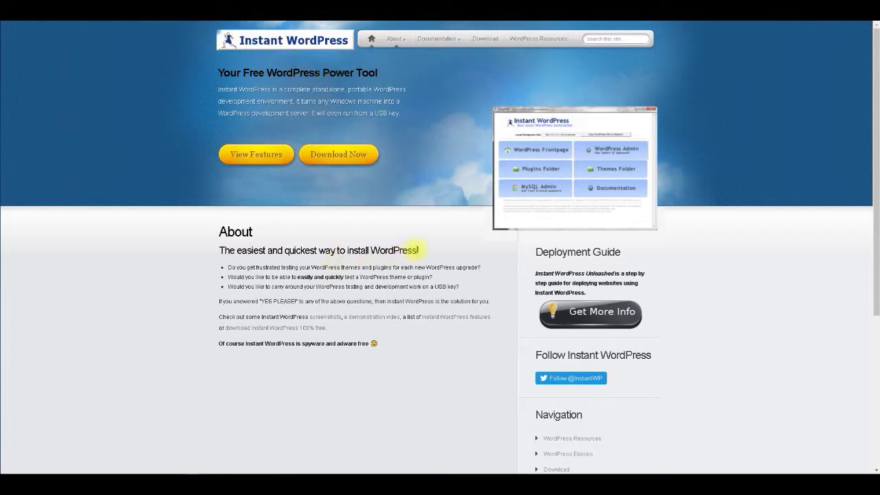
Go to the Instant WordPress download page and request the Instant WordPress 4.5 download.
drag(419, 251, 209, 250)
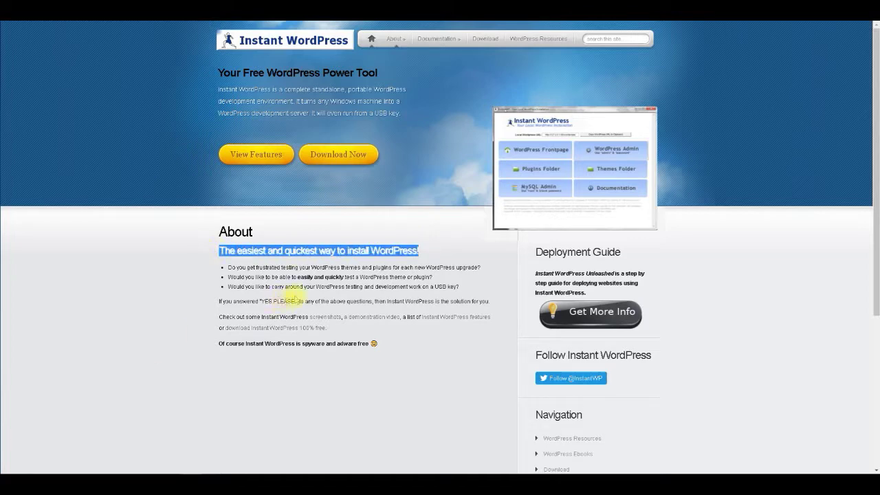
click(342, 283)
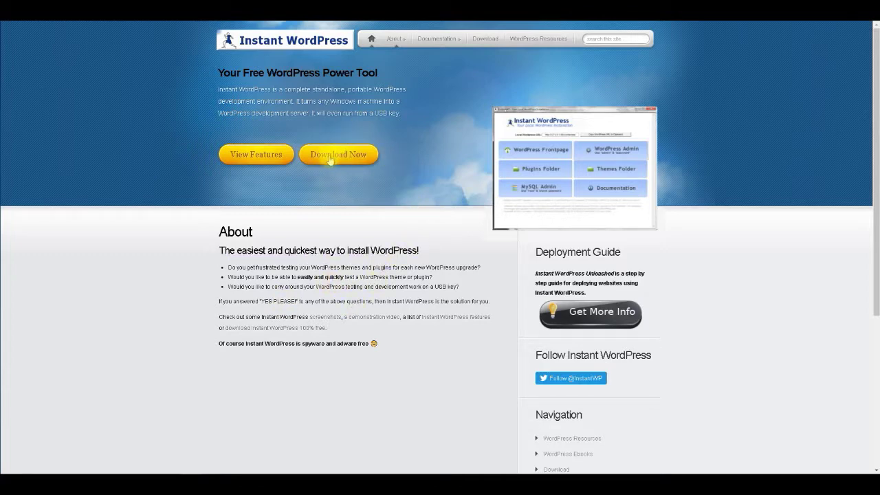
click(351, 156)
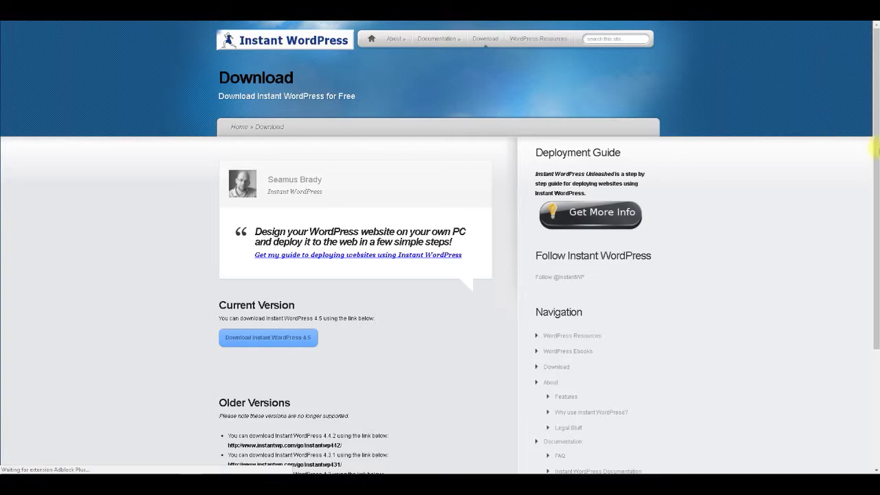
scroll(741, 236, down, 1)
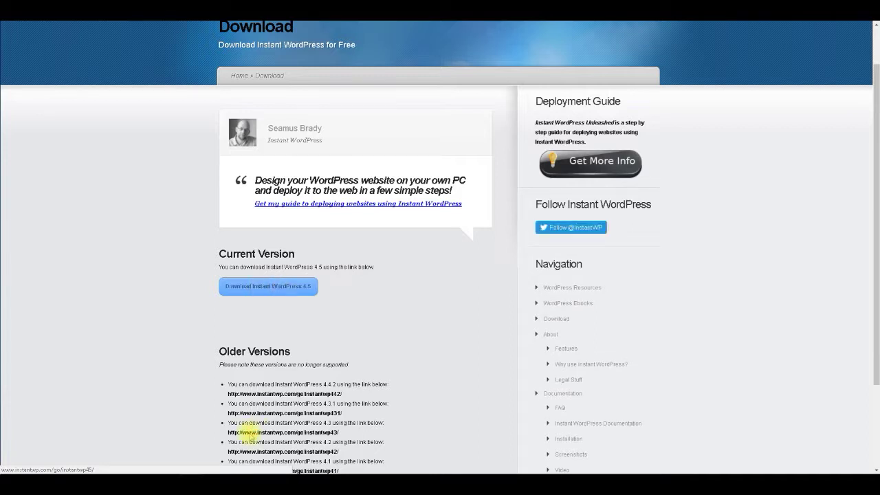
click(248, 432)
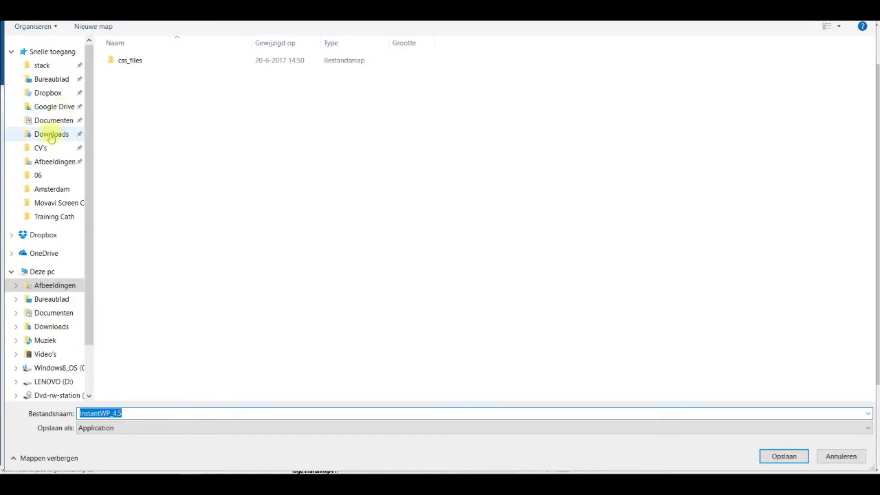
Save the InstantWP_4.5.exe installer into the Downloads folder.
click(49, 136)
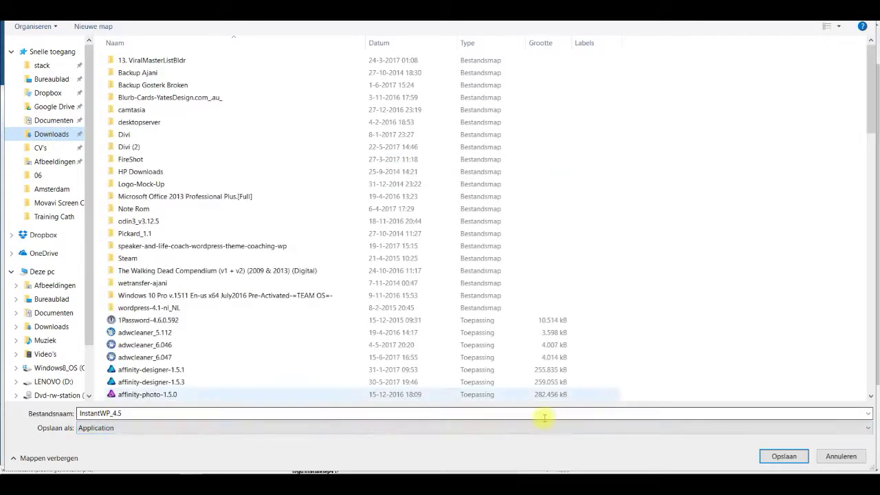
click(800, 457)
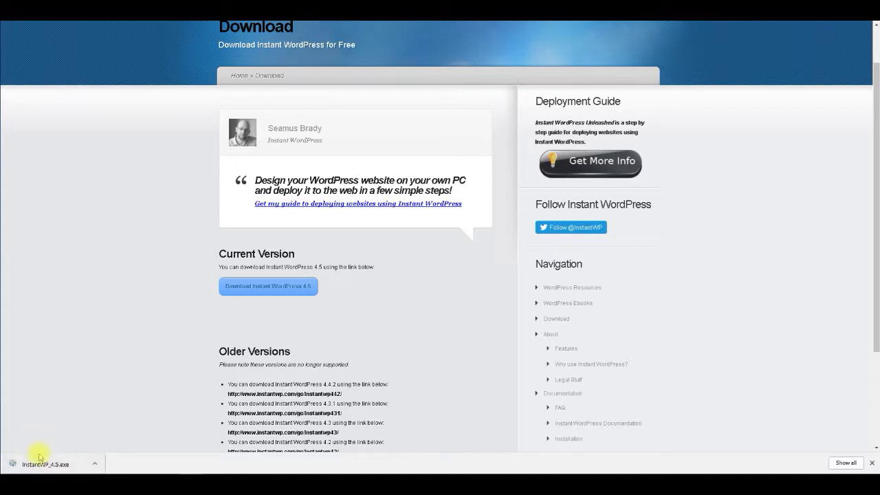
Run the downloaded InstantWP_4.5.exe from Chrome's downloads bar.
click(95, 466)
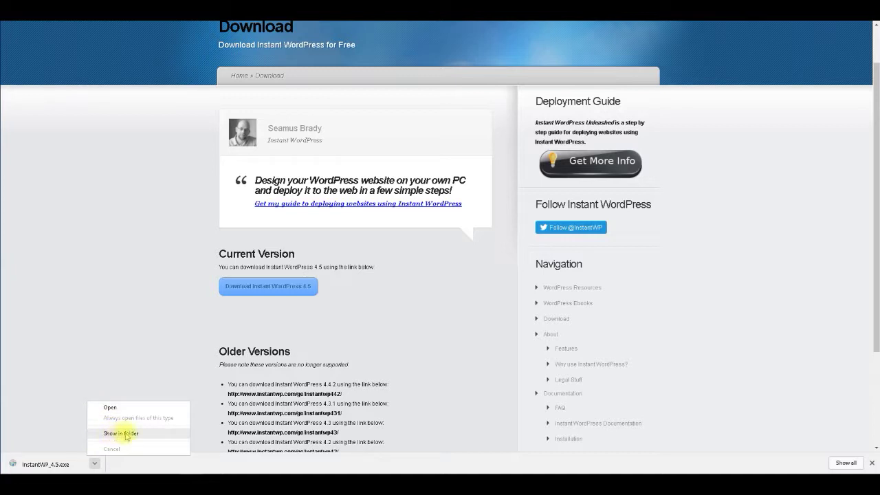
click(51, 464)
click(52, 464)
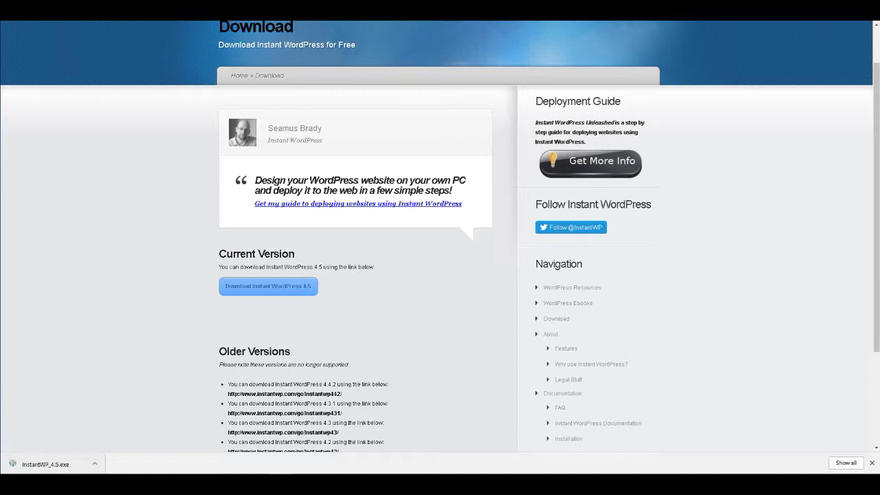
Browse to Windows8_OS (C:) and choose Program Files (x86) as the setup's destination folder.
drag(428, 142, 338, 112)
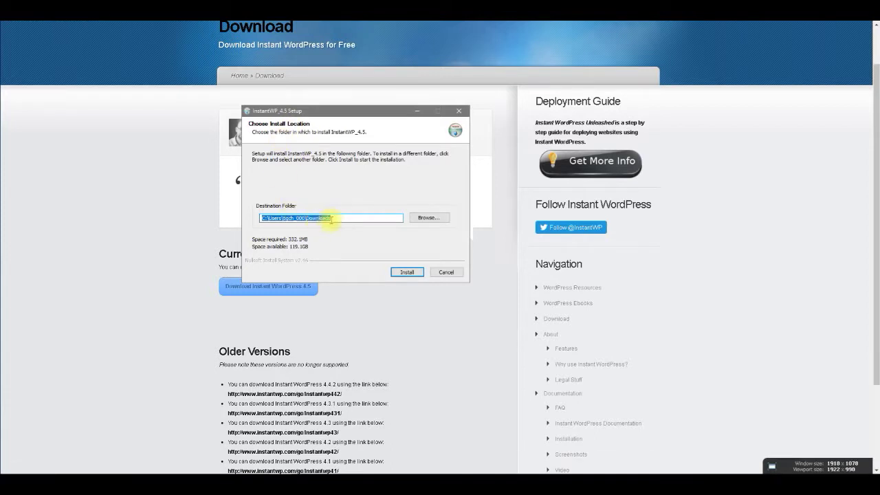
click(428, 217)
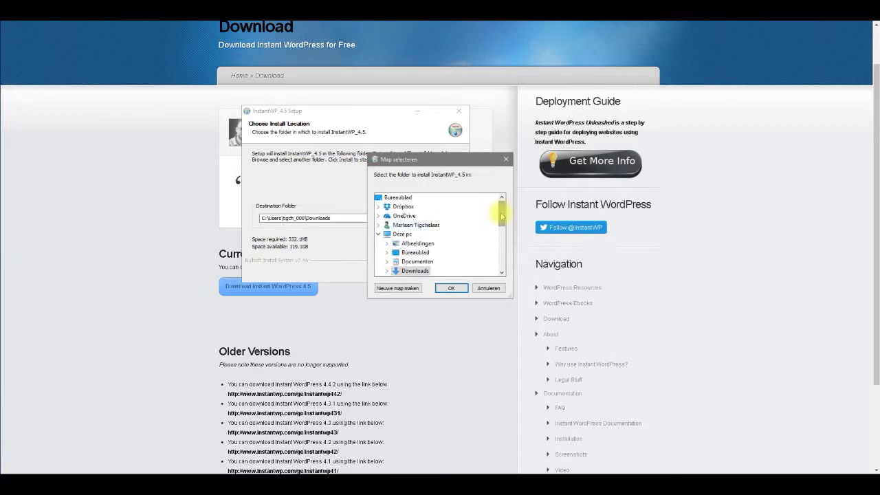
drag(504, 216, 501, 227)
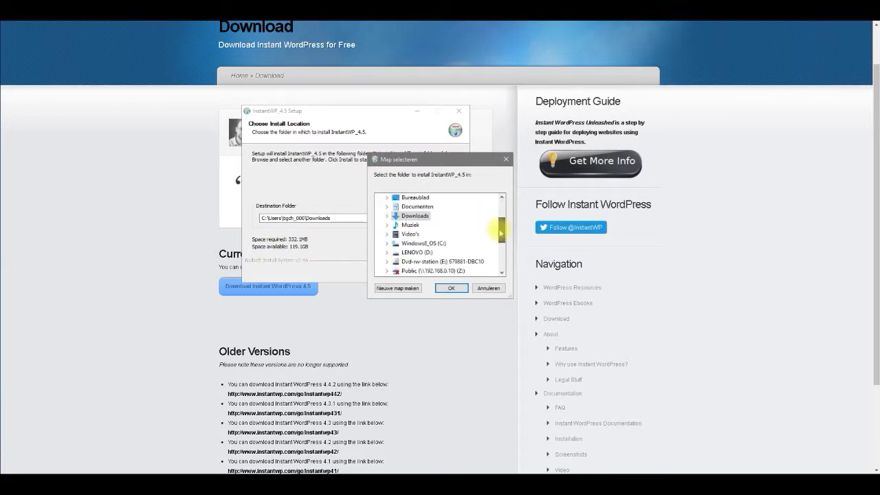
click(420, 243)
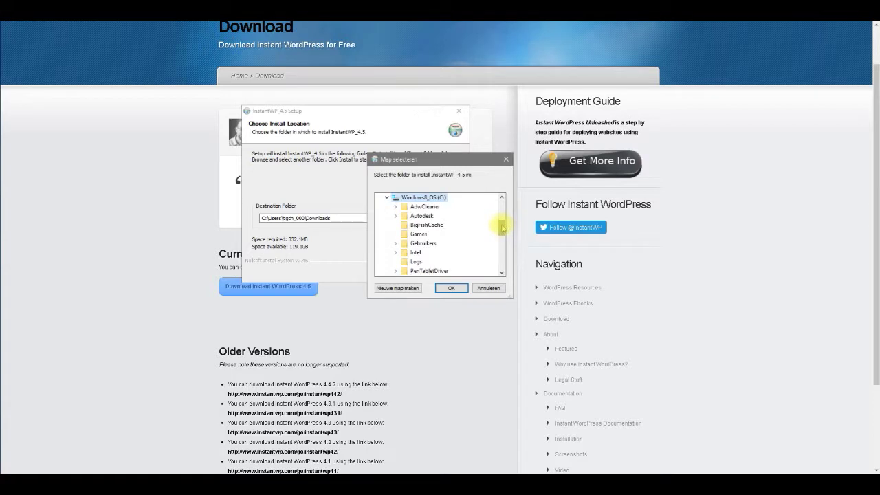
drag(501, 230, 502, 237)
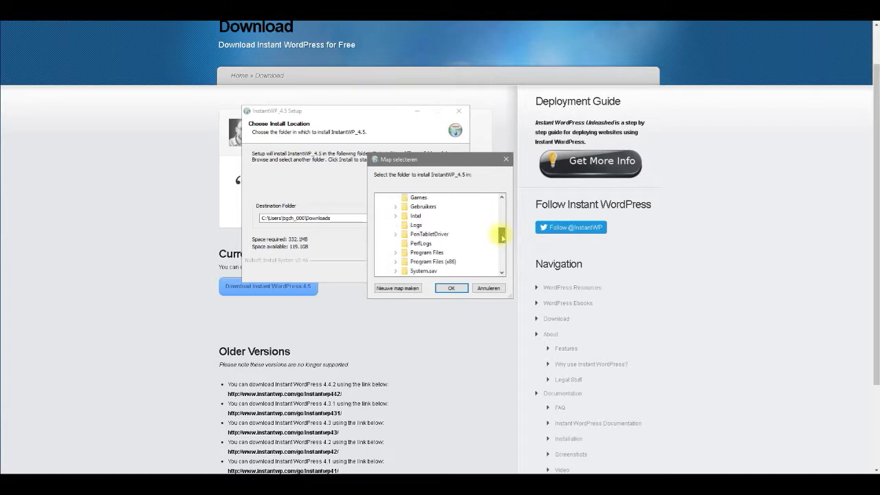
double_click(428, 253)
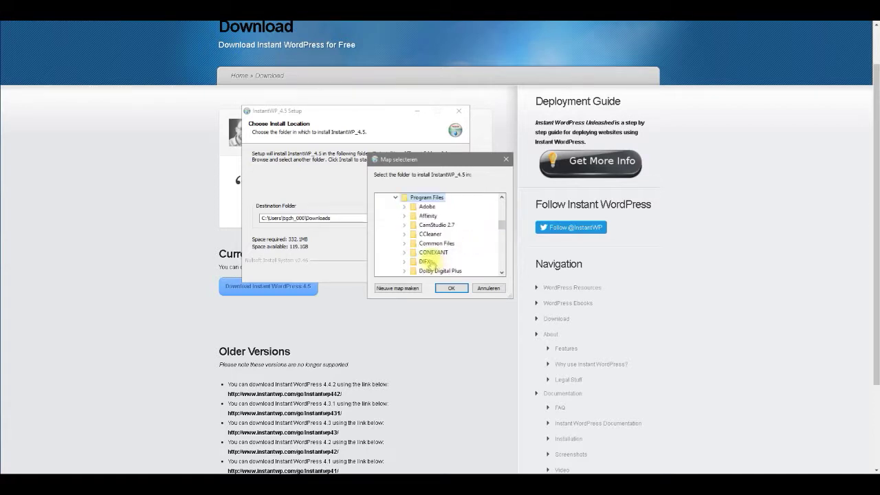
mouse_move(501, 227)
mouse_down()
mouse_move(504, 235)
mouse_move(501, 224)
mouse_up()
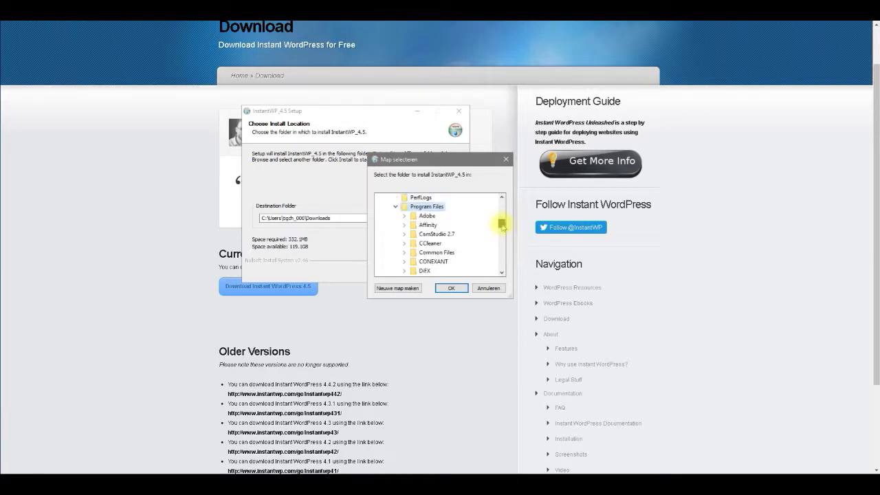
click(396, 206)
double_click(427, 215)
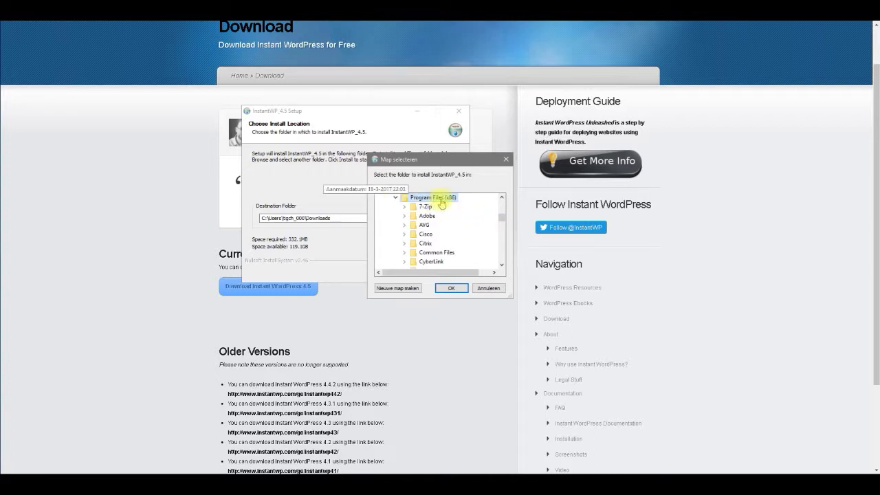
click(454, 289)
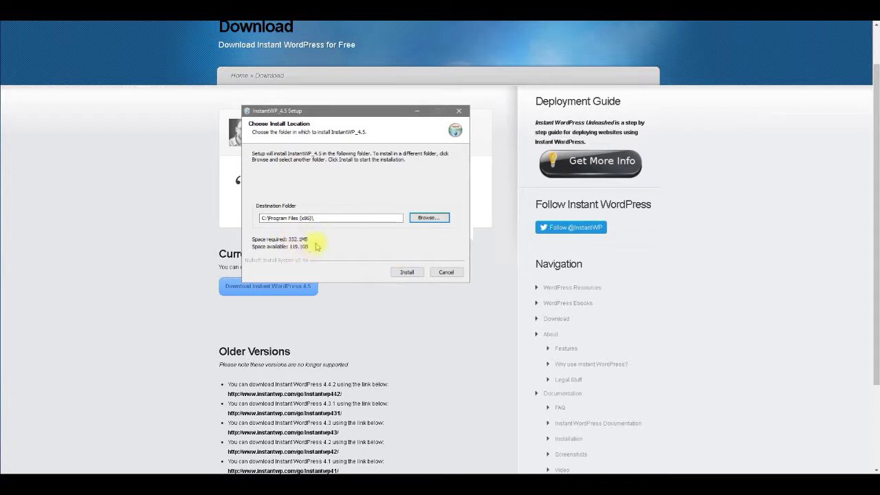
Install InstantWP 4.5 to C:\Program Files (x86)\ and close the installer once complete.
click(407, 272)
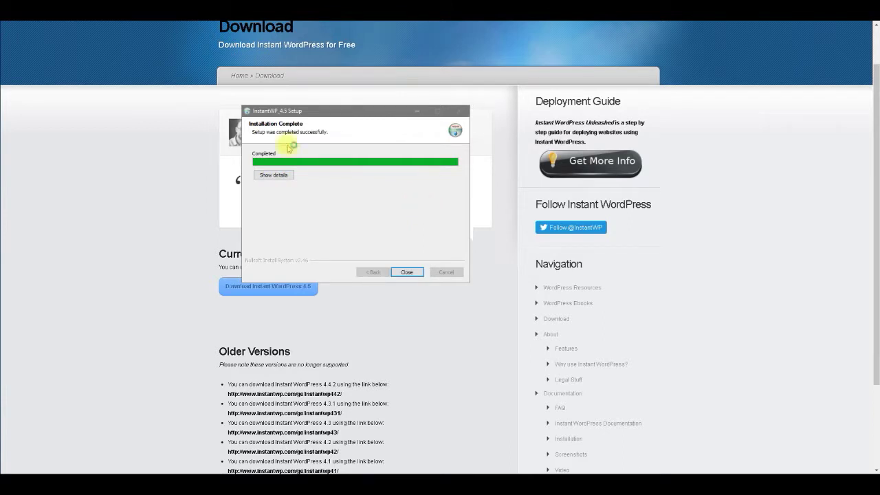
click(407, 273)
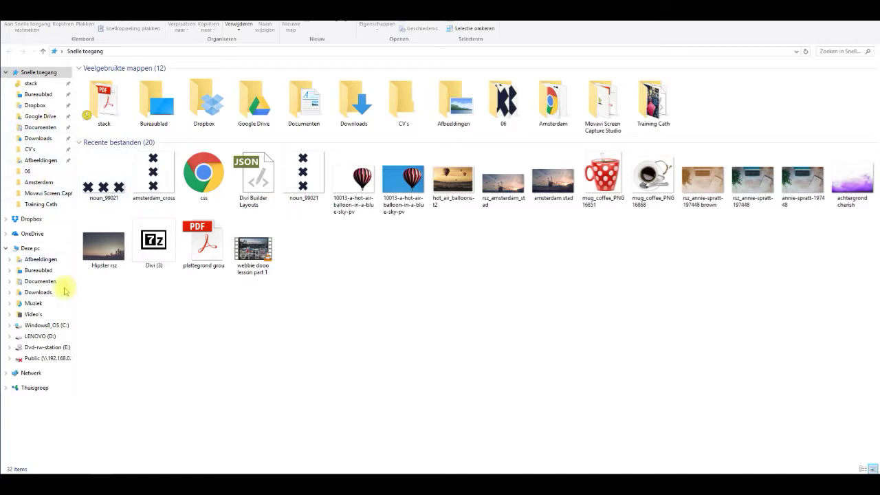
Navigate to C:\Program Files (x86)\InstantWP_4.5 in File Explorer.
click(34, 326)
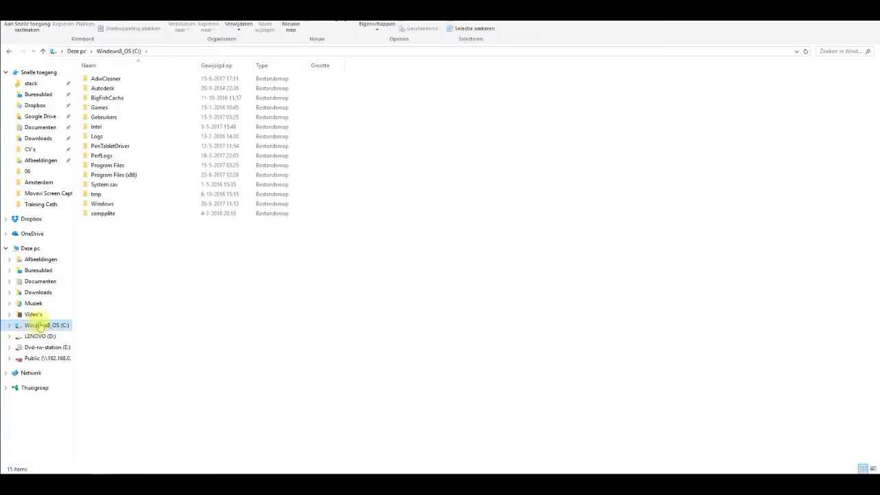
click(108, 176)
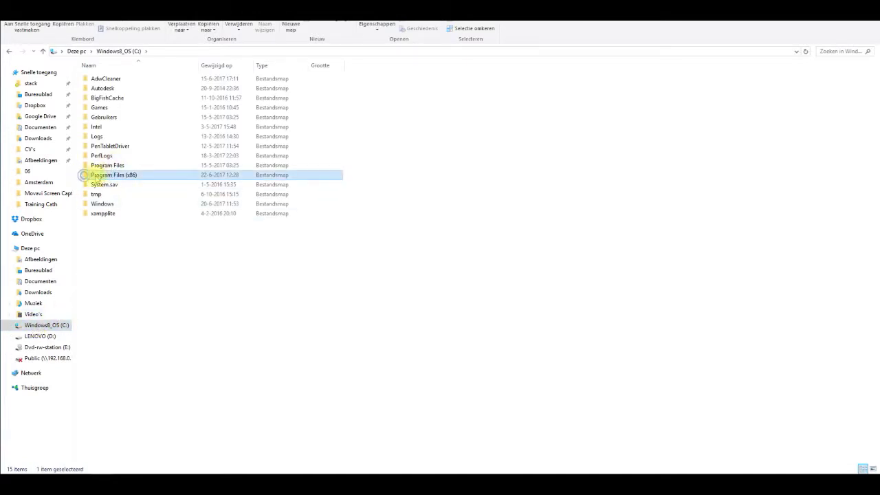
double_click(86, 176)
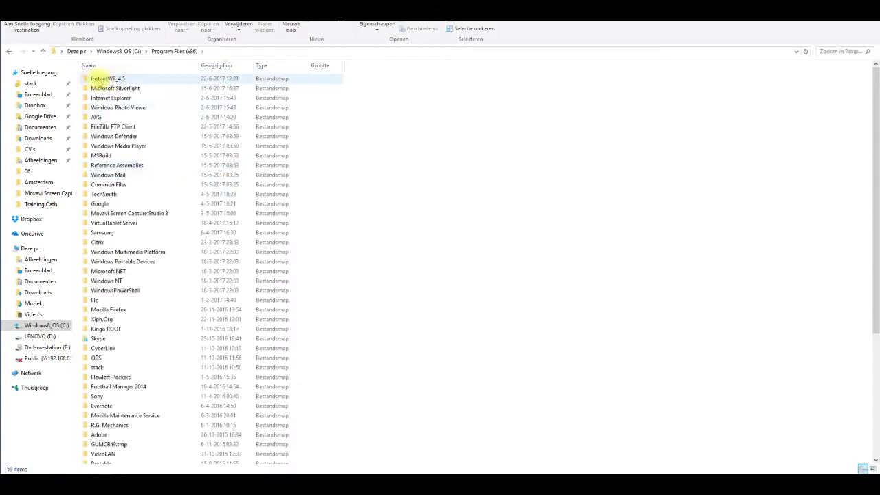
click(86, 81)
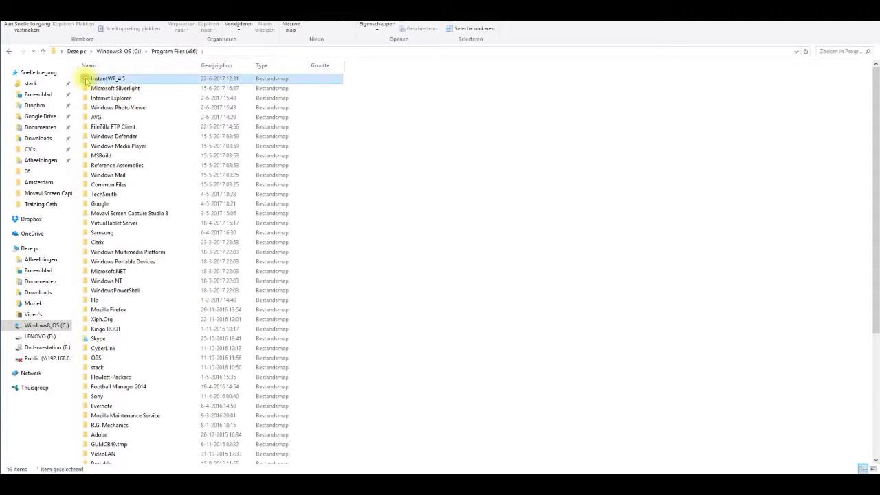
double_click(85, 80)
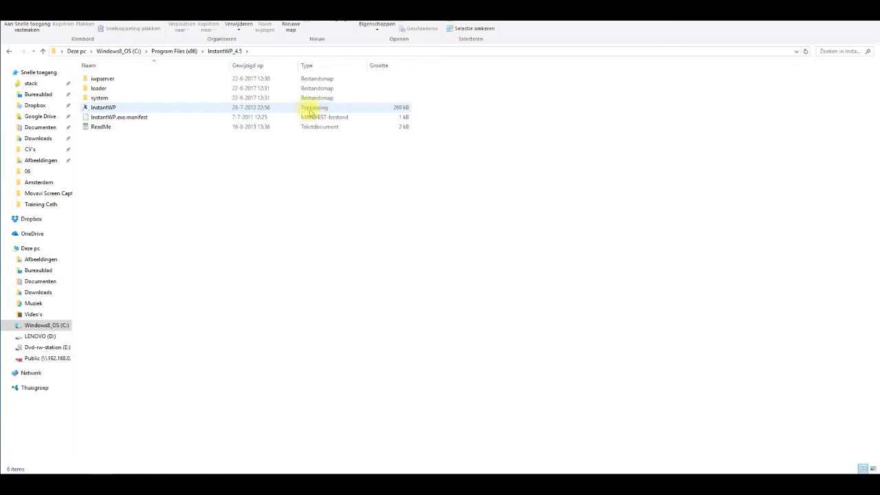
Launch the InstantWP application from the InstantWP_4.5 folder.
click(88, 109)
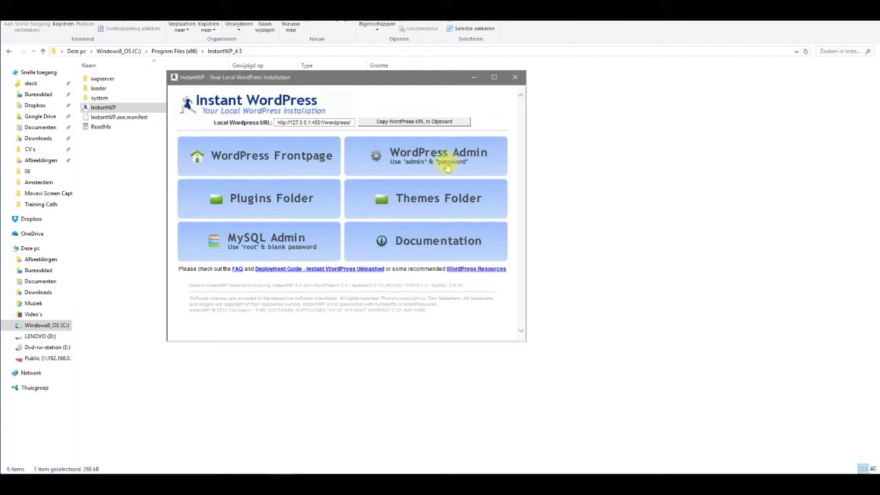
Open the local WordPress admin login page from the Instant WordPress panel.
click(422, 161)
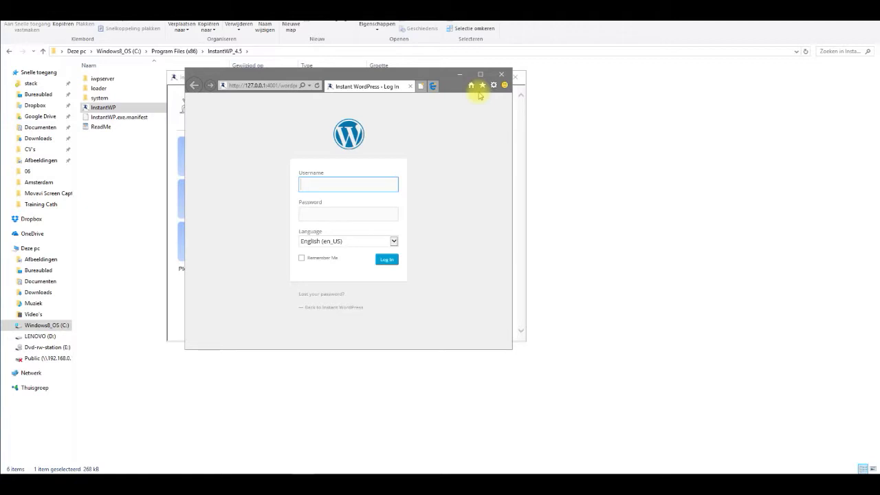
key(Tab)
key(Tab)
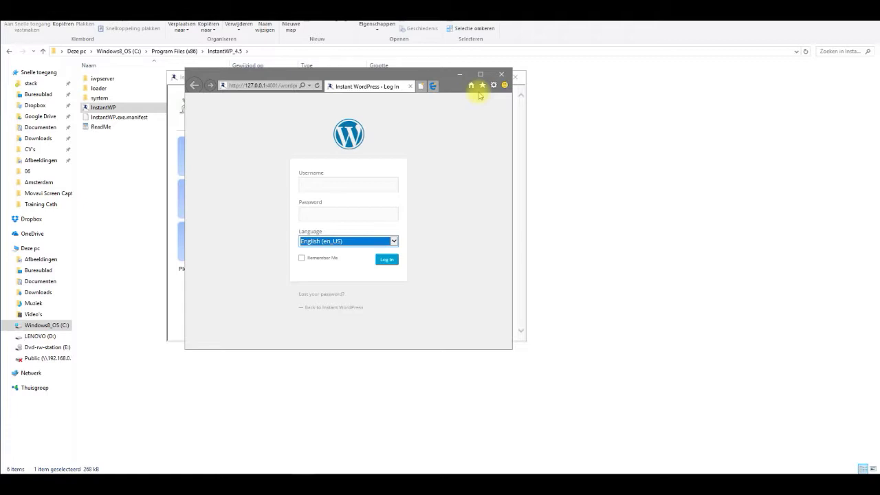
key(alt+Down)
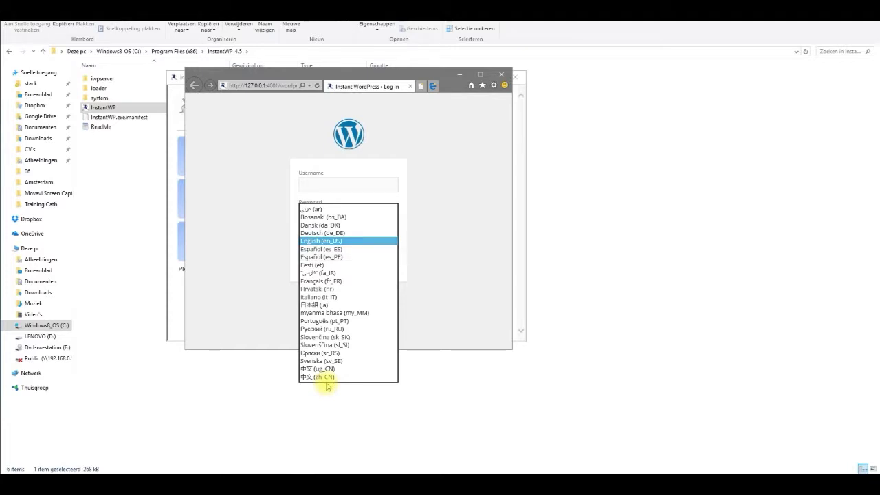
click(314, 242)
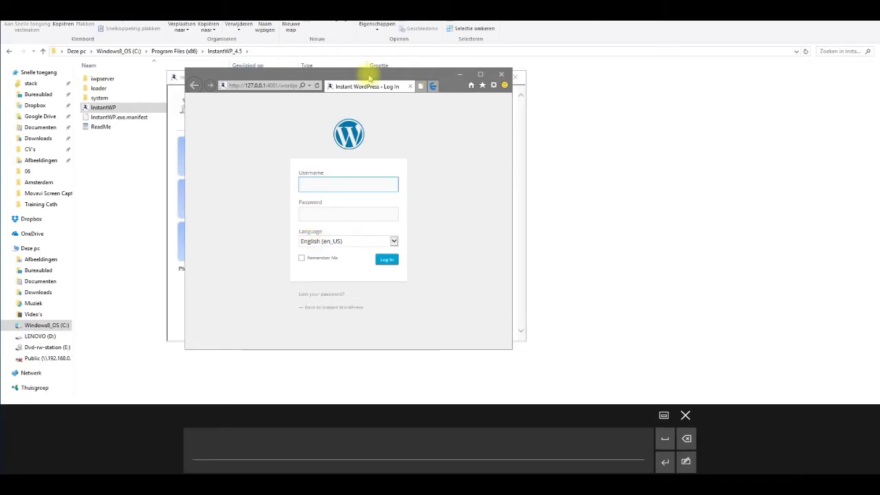
Log in as admin with the default password and maximize the Dashboard window.
drag(370, 77, 534, 87)
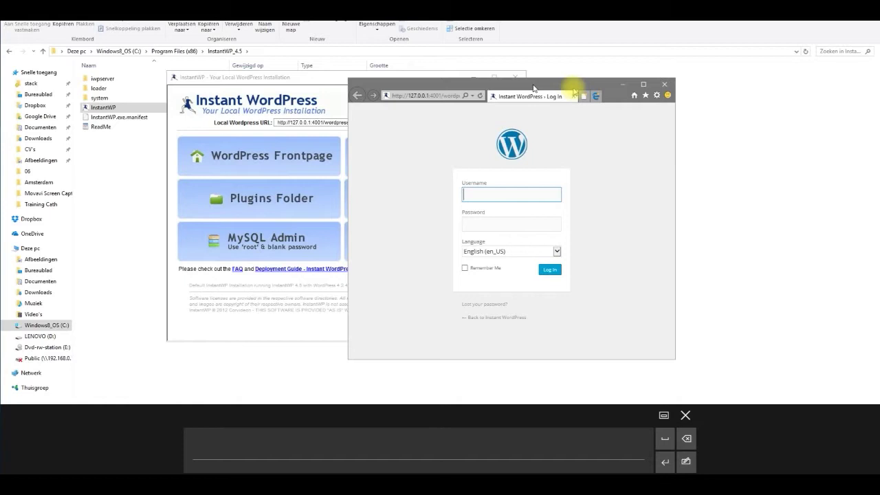
drag(533, 88, 690, 77)
text(admin)
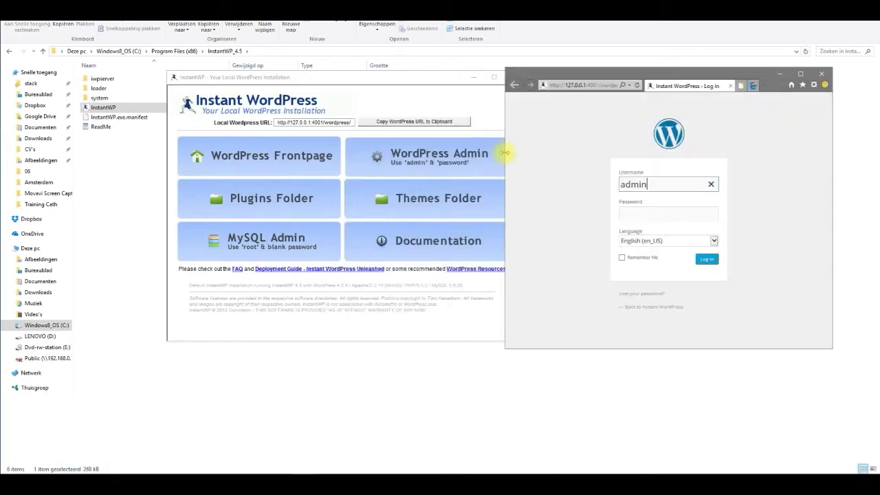
key(Tab)
text(p)
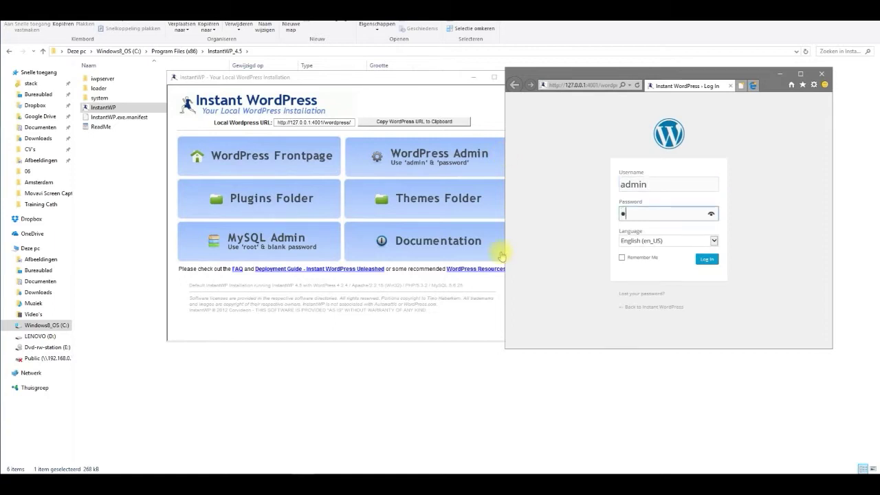
text(assword)
key(Return)
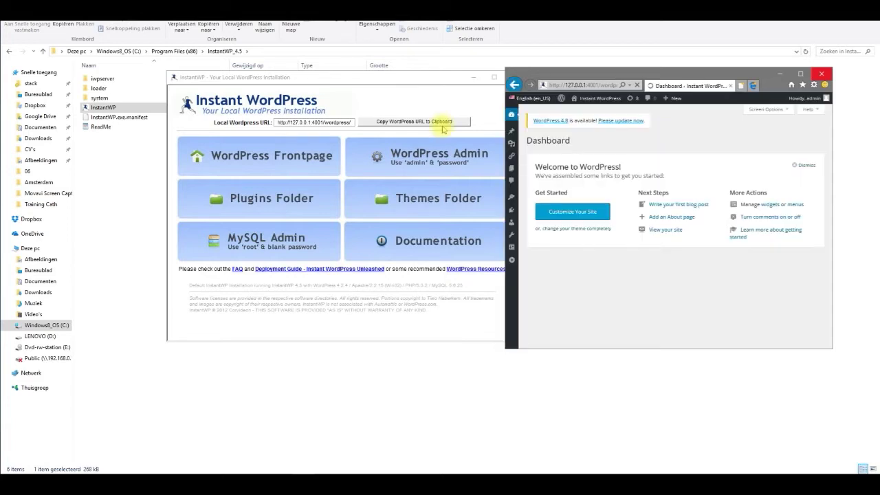
click(802, 74)
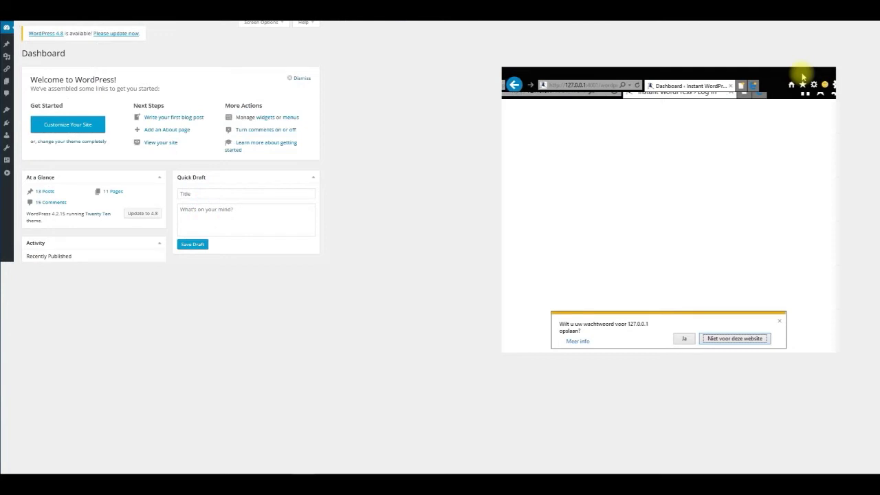